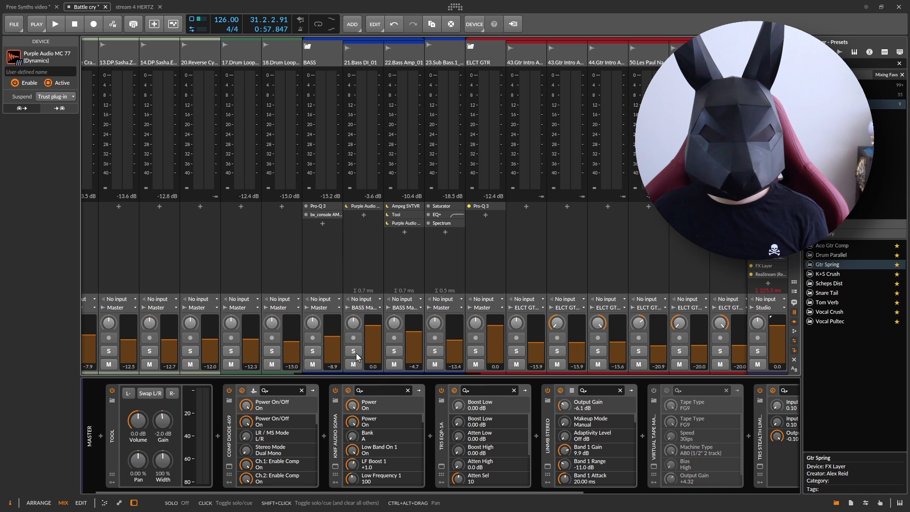
# Play back the song and compare the full mix with the BASS group soloed.
pyautogui.press('space')
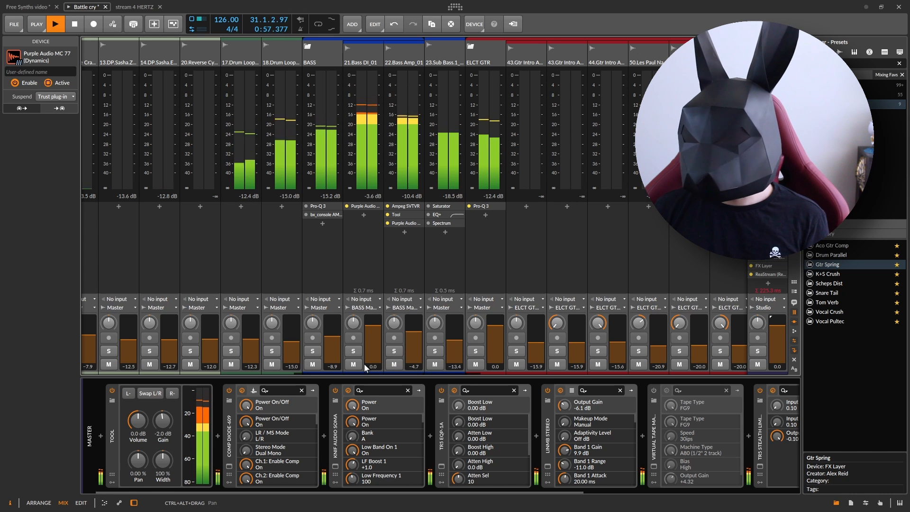
pyautogui.press('space')
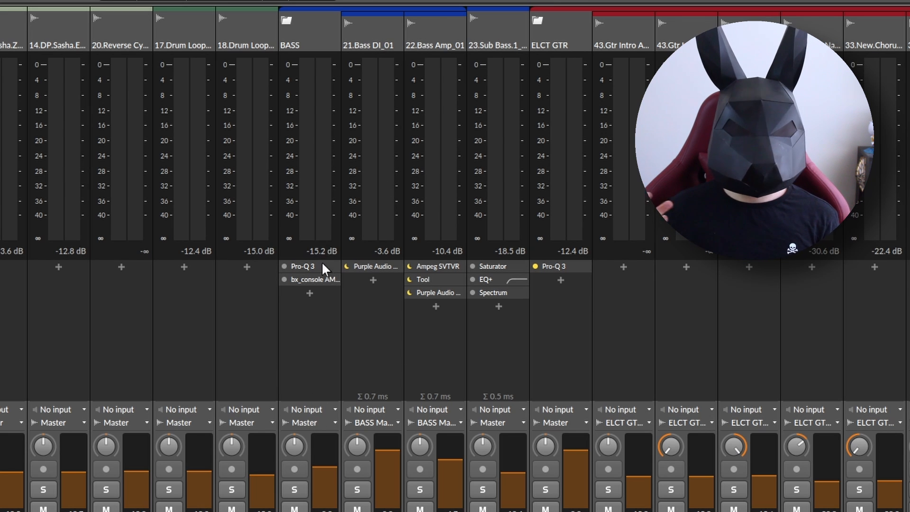
pyautogui.click(294, 489)
pyautogui.press('space')
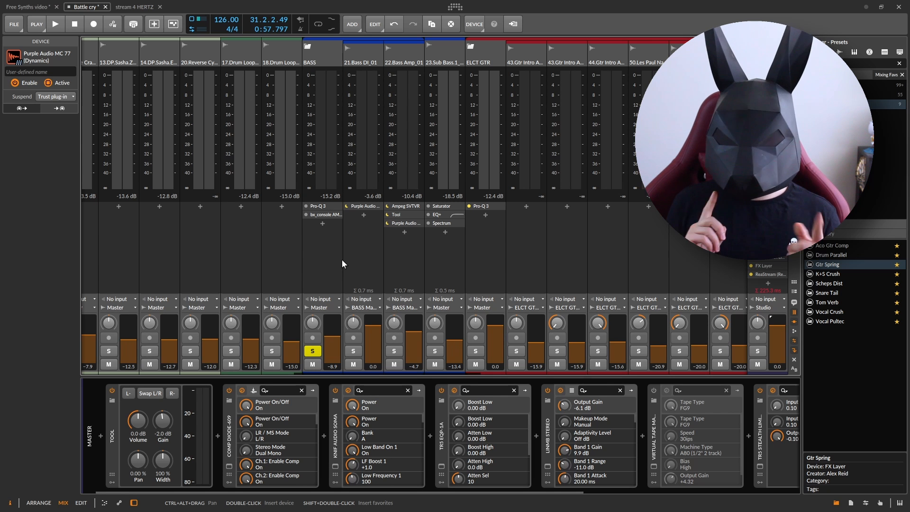
pyautogui.press('space')
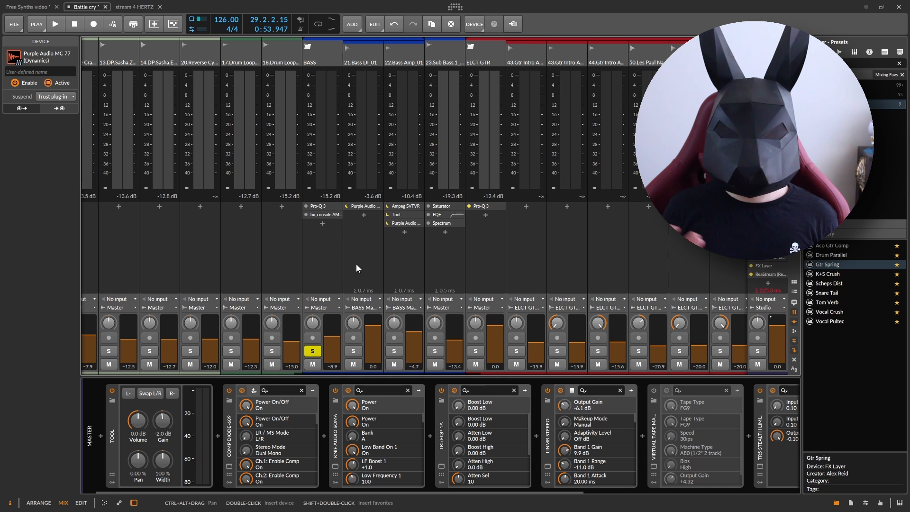
pyautogui.press('space')
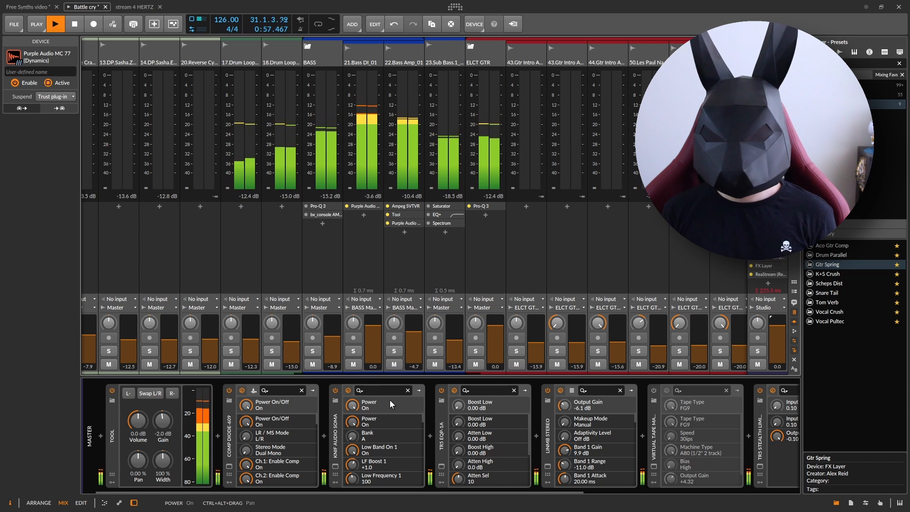
pyautogui.press('space')
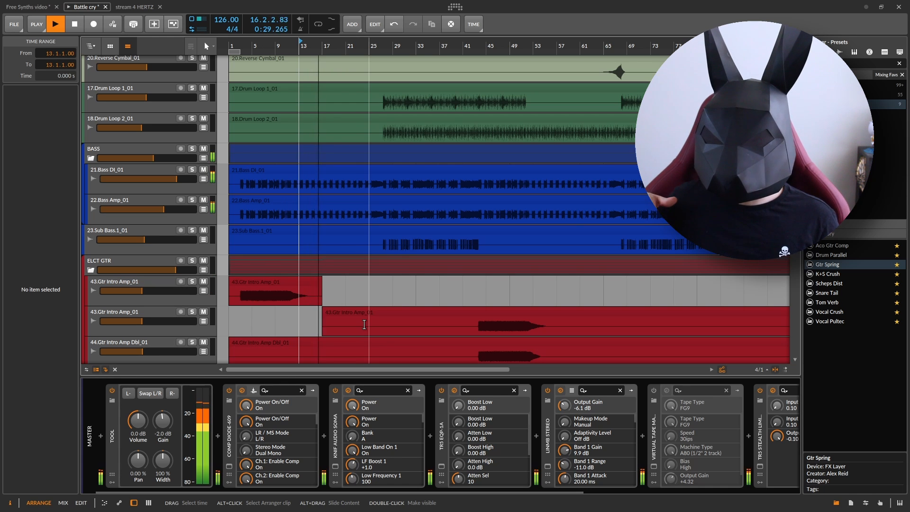
pyautogui.press('space')
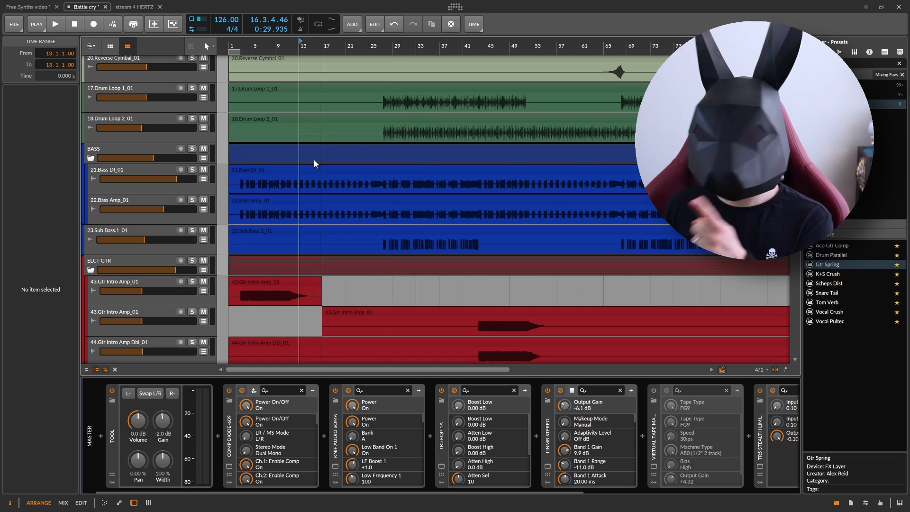
# Select and solo the BASS group and play it through the bx_console AMEK 9099.
pyautogui.click(109, 148)
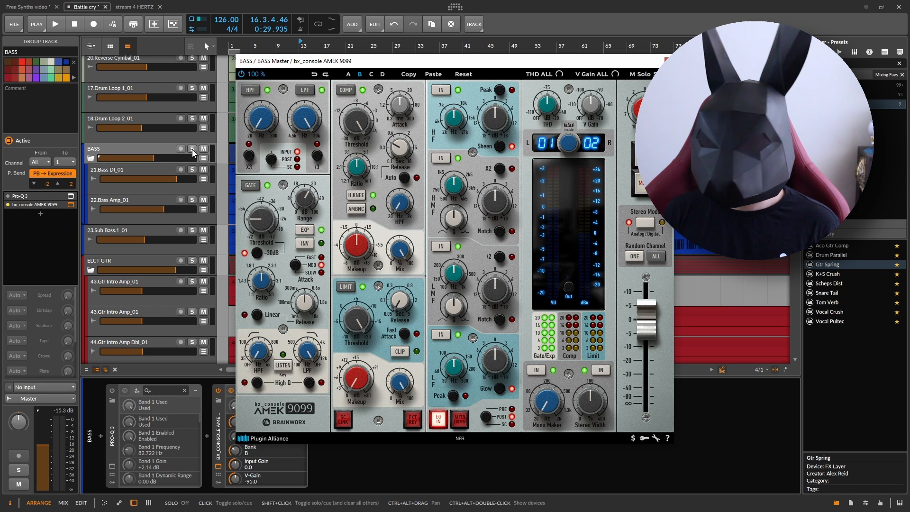
pyautogui.click(192, 149)
pyautogui.press('space')
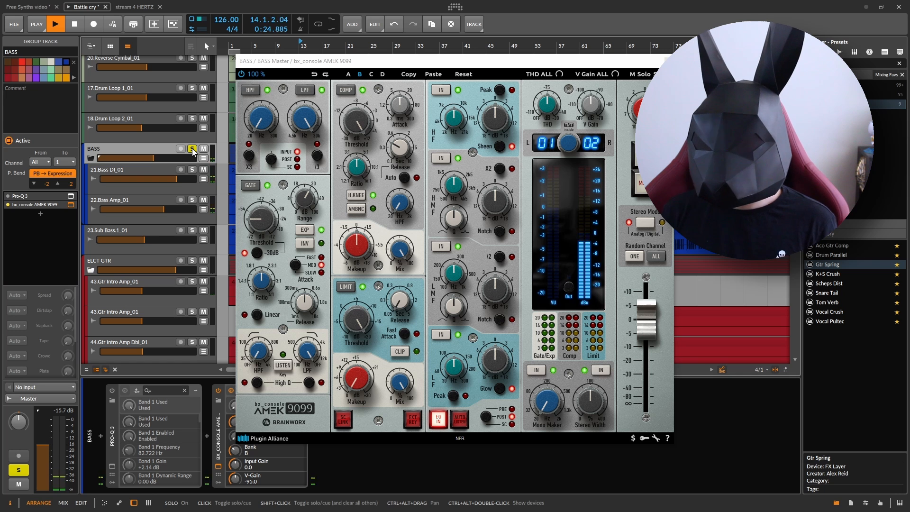
pyautogui.click(346, 90)
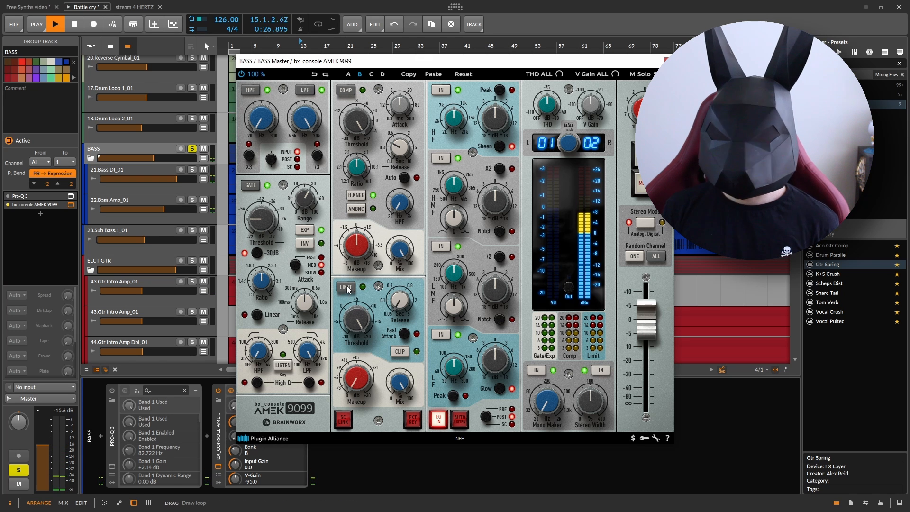
pyautogui.press('space')
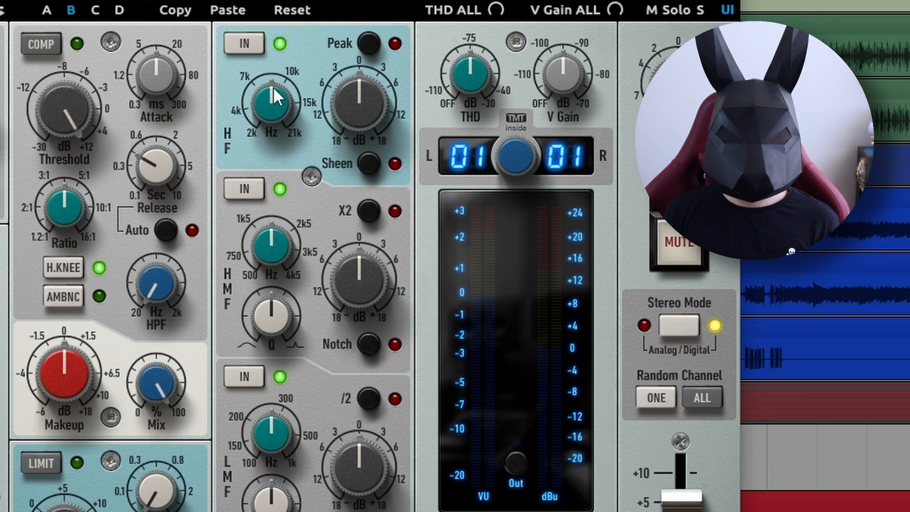
# Boost the HF band by 18 dB and tune its frequency to about 4 kHz.
pyautogui.moveTo(274, 89); pyautogui.dragTo(272, 134)
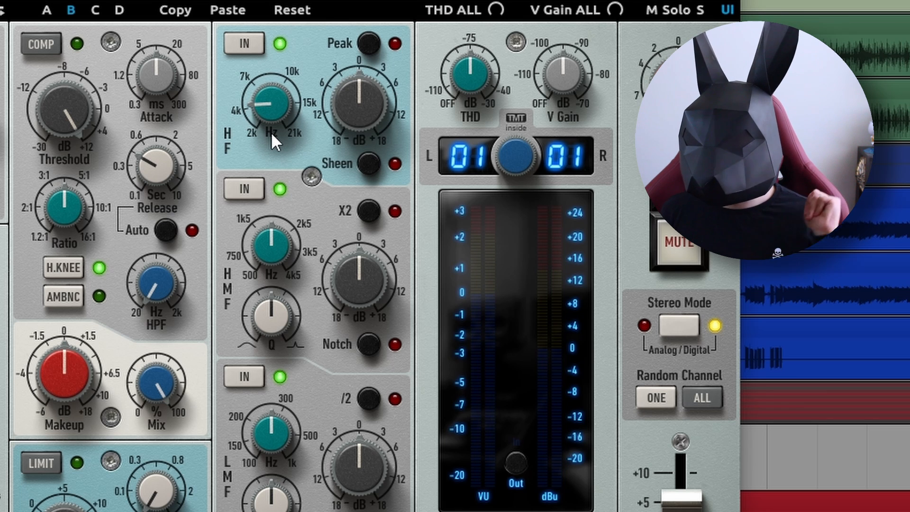
pyautogui.moveTo(357, 113); pyautogui.dragTo(367, 48)
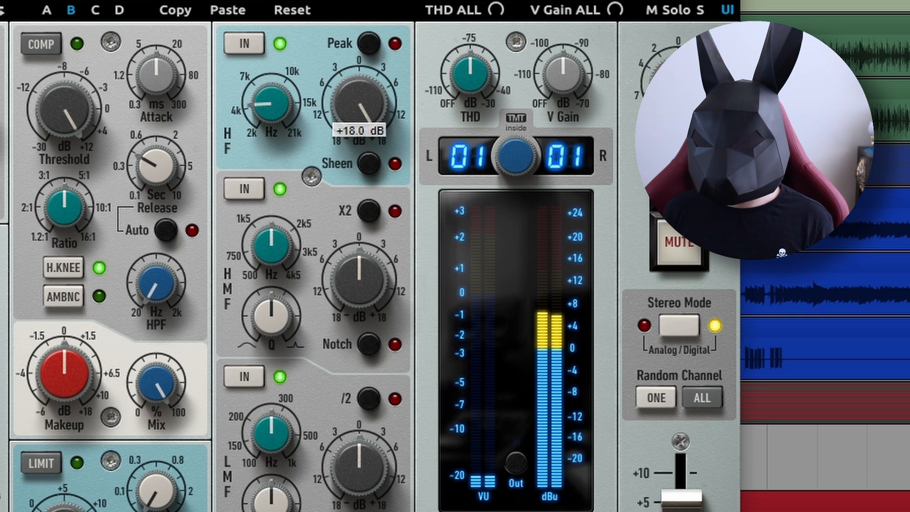
pyautogui.moveTo(275, 92)
pyautogui.mouseDown()
pyautogui.moveTo(289, 50)
pyautogui.moveTo(276, 99)
pyautogui.mouseUp()
# Compare the HF band switched off and on, and reduce its gain to about 9 dB.
pyautogui.click(240, 42)
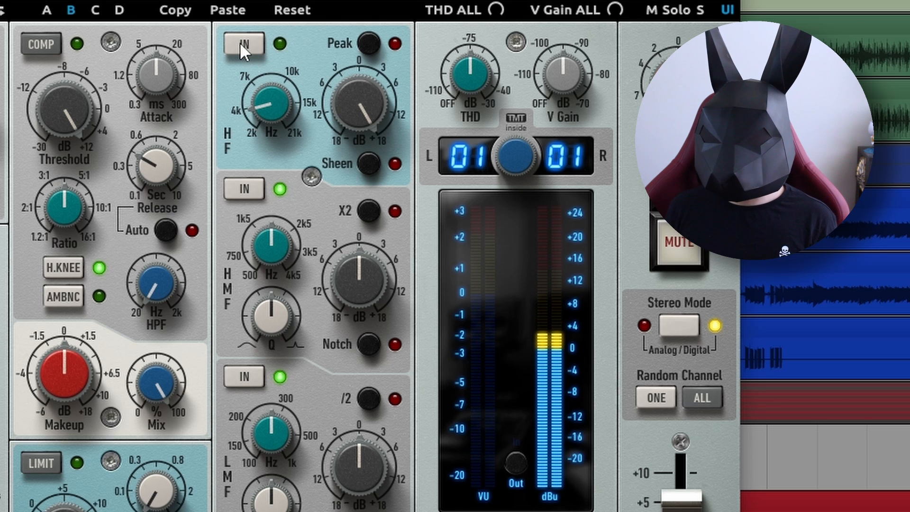
pyautogui.click(240, 42)
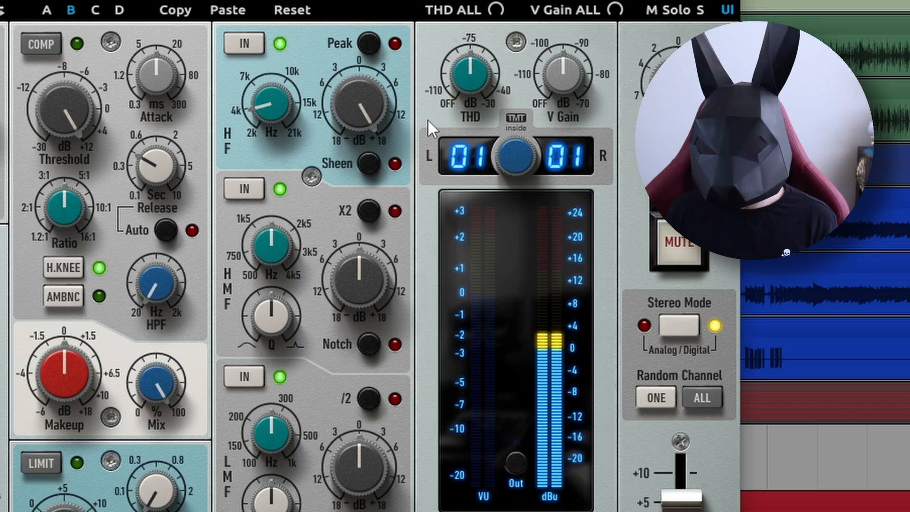
pyautogui.moveTo(384, 118); pyautogui.dragTo(367, 140)
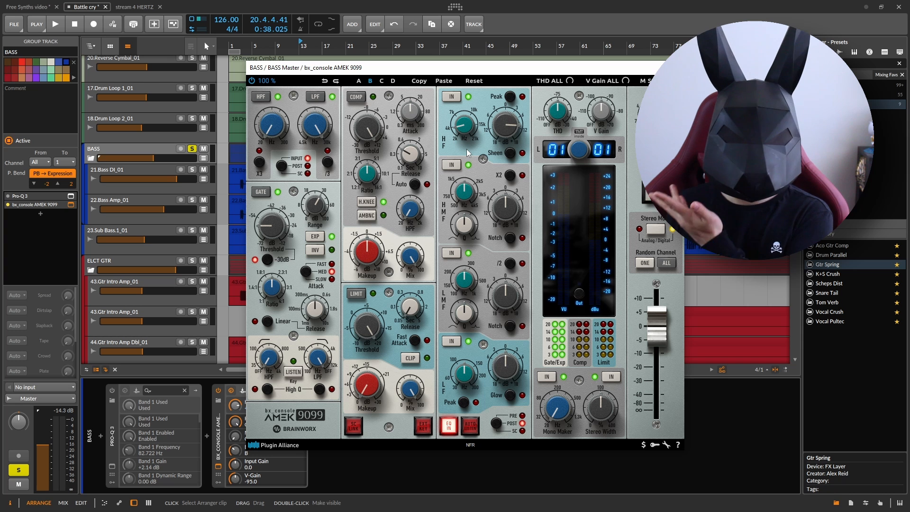
# Unsolo the BASS group, play it in the mix and lower the plug-in's output fader slightly below 0 dB.
pyautogui.click(192, 149)
pyautogui.press('space')
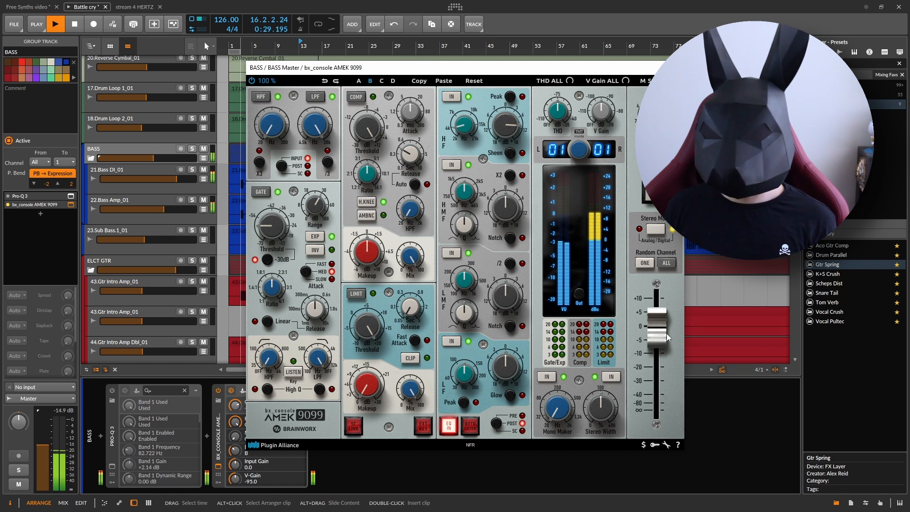
pyautogui.press('space')
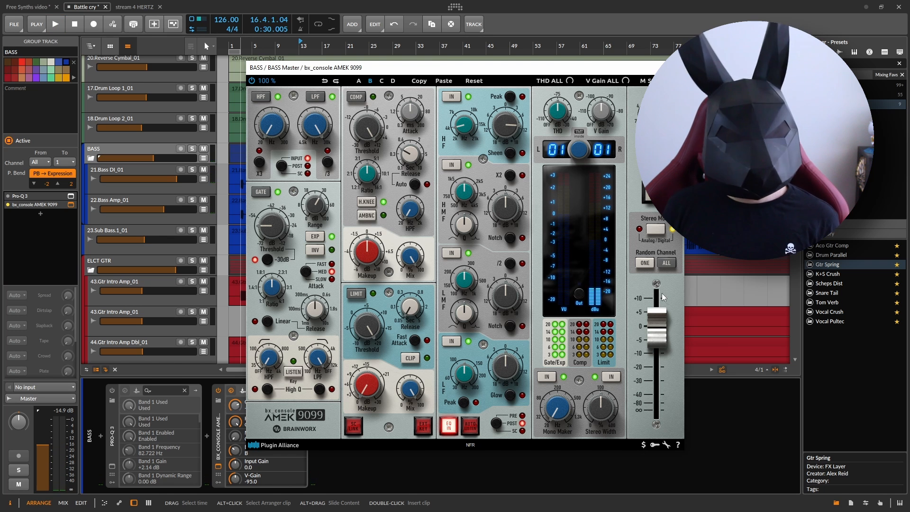
pyautogui.click(662, 336)
pyautogui.moveTo(662, 336); pyautogui.dragTo(666, 341)
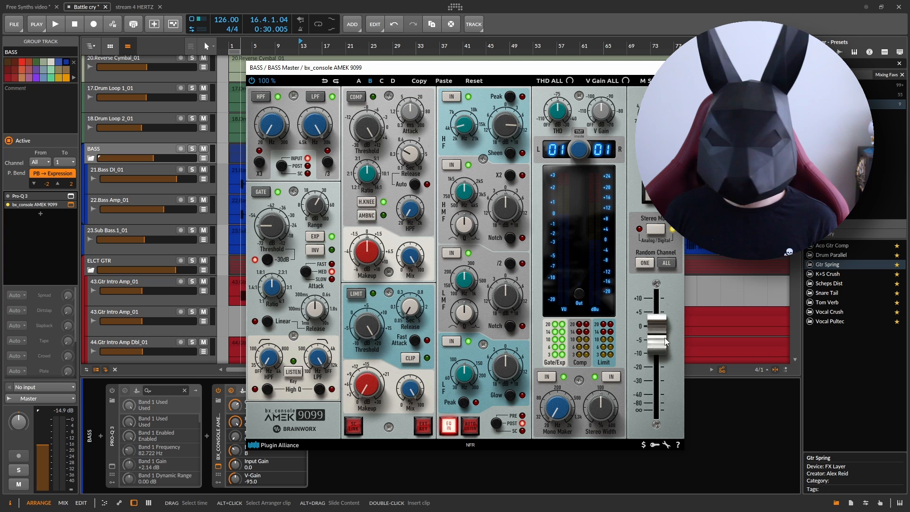
pyautogui.press('space')
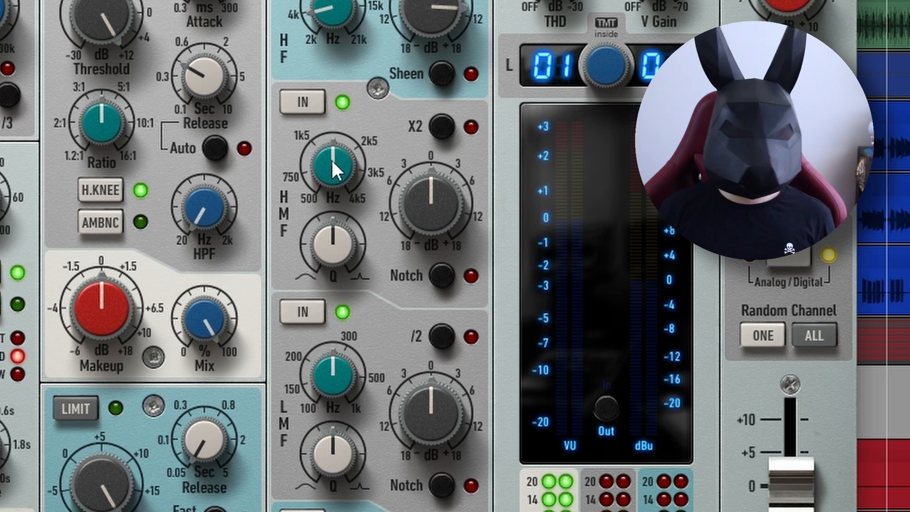
# Tune the HMF band to 891.9 Hz, boost it by 18 dB and nudge its frequency slightly higher.
pyautogui.moveTo(332, 160); pyautogui.dragTo(319, 198)
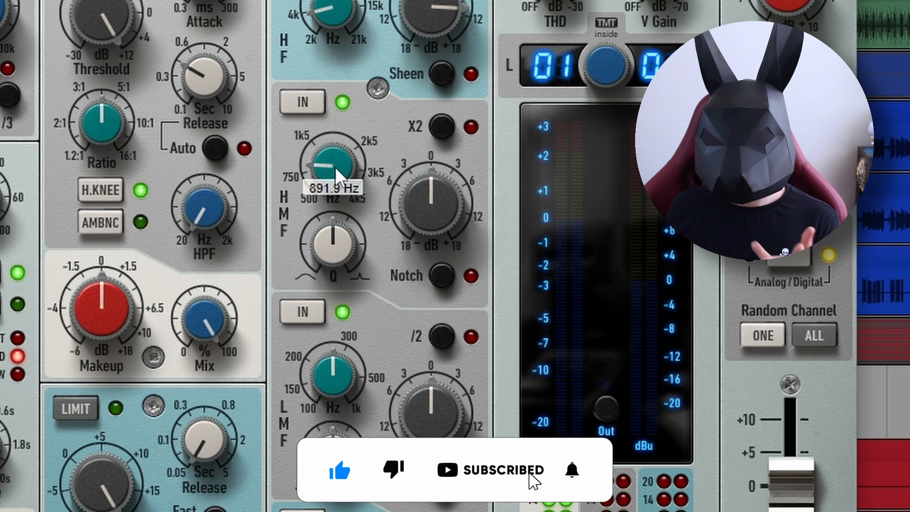
pyautogui.moveTo(426, 217); pyautogui.dragTo(556, 77)
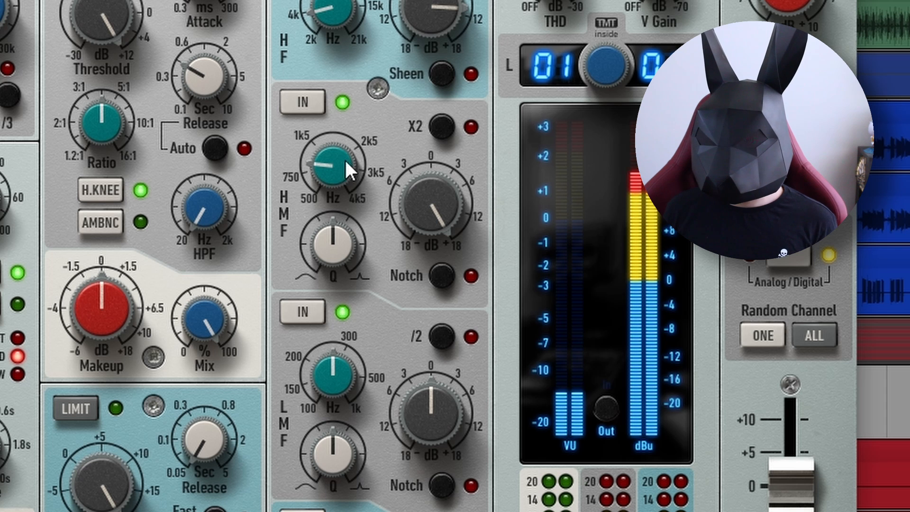
pyautogui.moveTo(330, 171)
pyautogui.mouseDown()
pyautogui.moveTo(339, 144)
pyautogui.moveTo(317, 183)
pyautogui.moveTo(352, 141)
pyautogui.moveTo(329, 181)
pyautogui.moveTo(335, 164)
pyautogui.mouseUp()
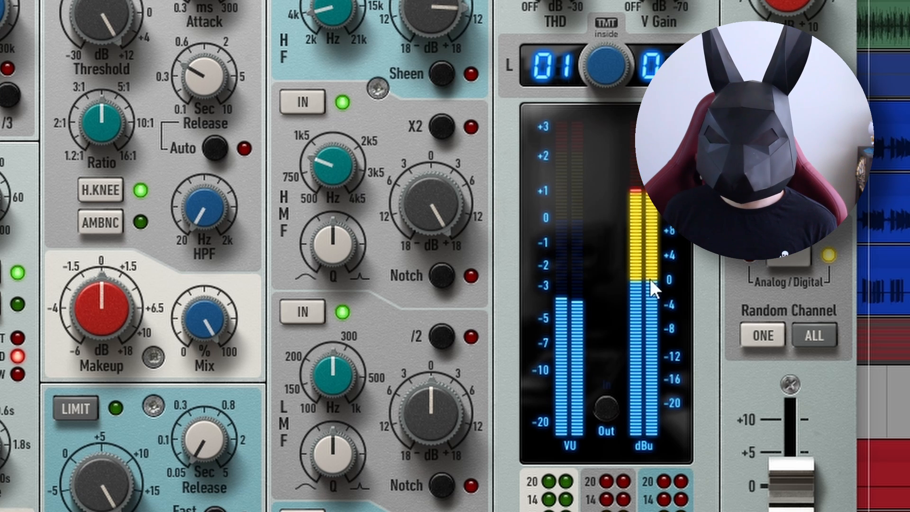
# Reduce the HMF band's gain to +5.8 dB, compare the band off and on, and settle the gain at +9.0 dB.
pyautogui.moveTo(396, 193); pyautogui.dragTo(392, 244)
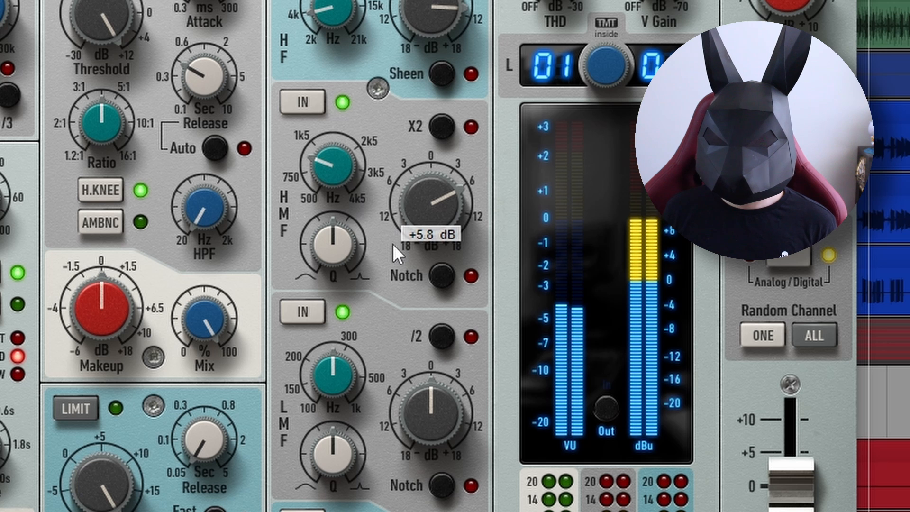
pyautogui.click(317, 108)
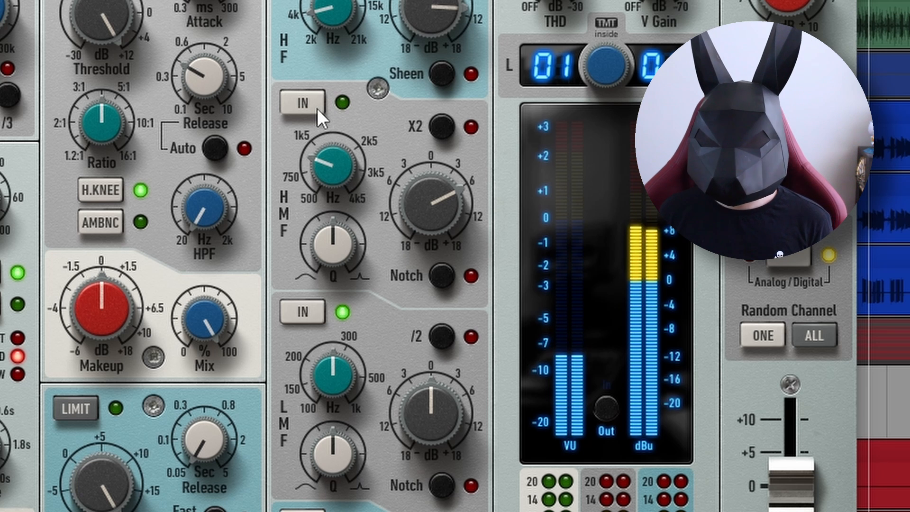
pyautogui.click(318, 108)
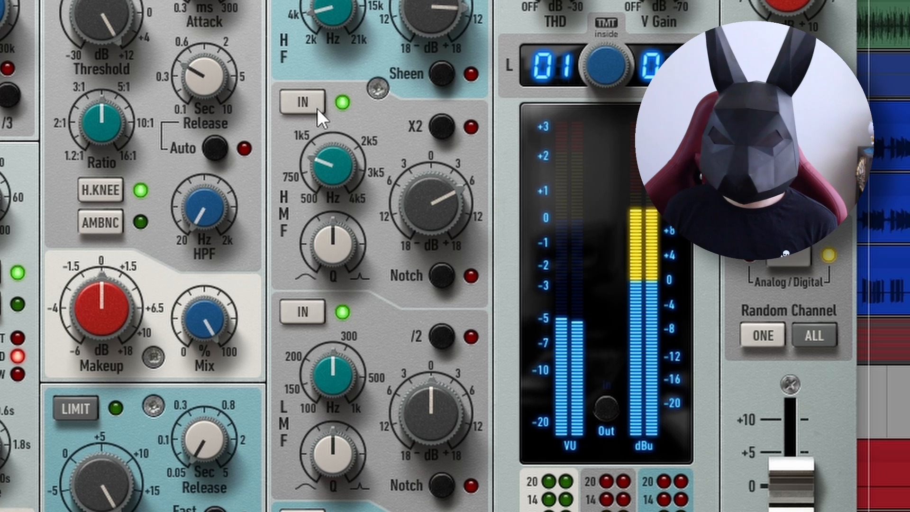
pyautogui.click(317, 108)
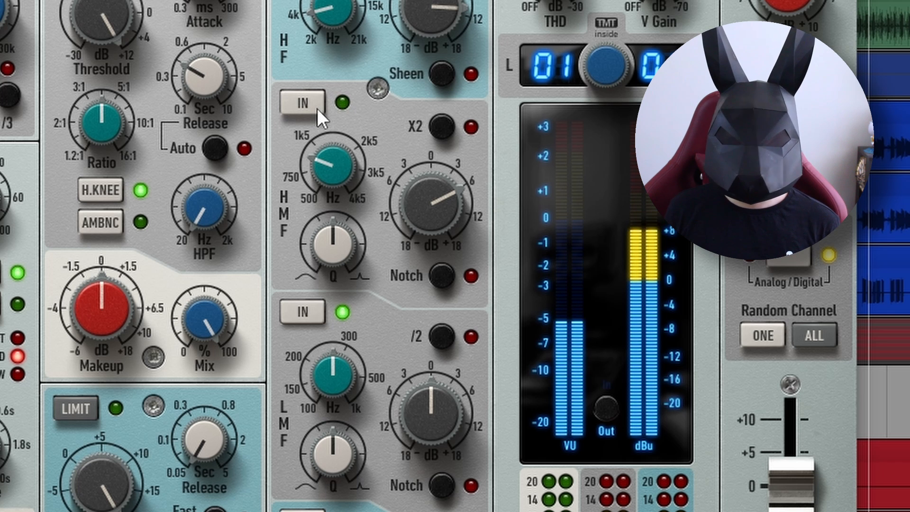
pyautogui.click(317, 108)
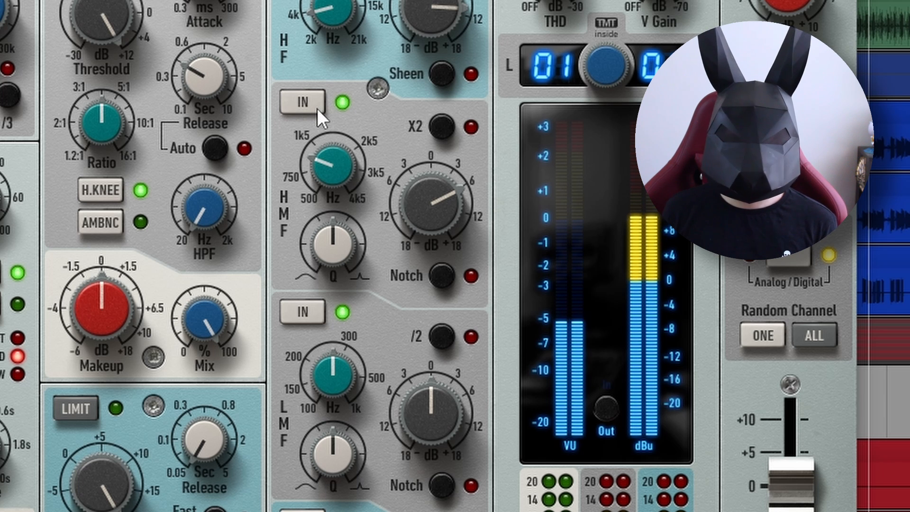
pyautogui.moveTo(404, 192); pyautogui.dragTo(413, 182)
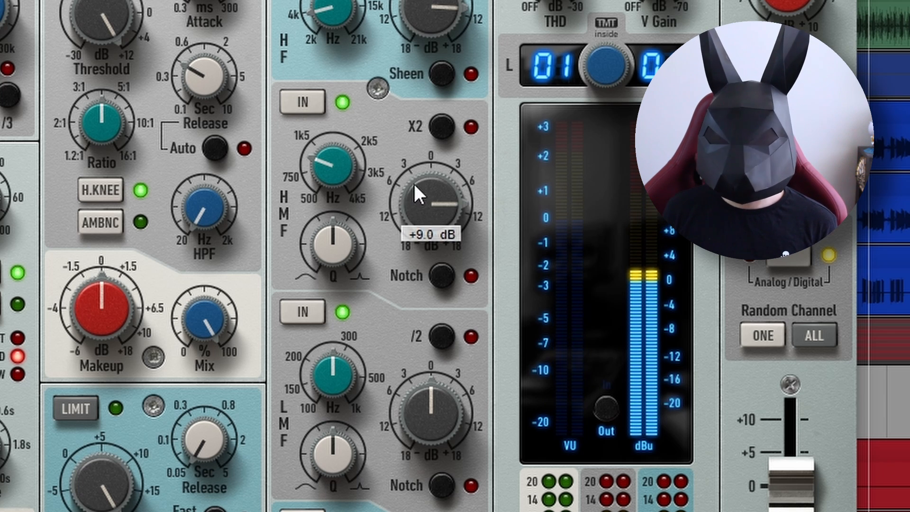
pyautogui.click(307, 104)
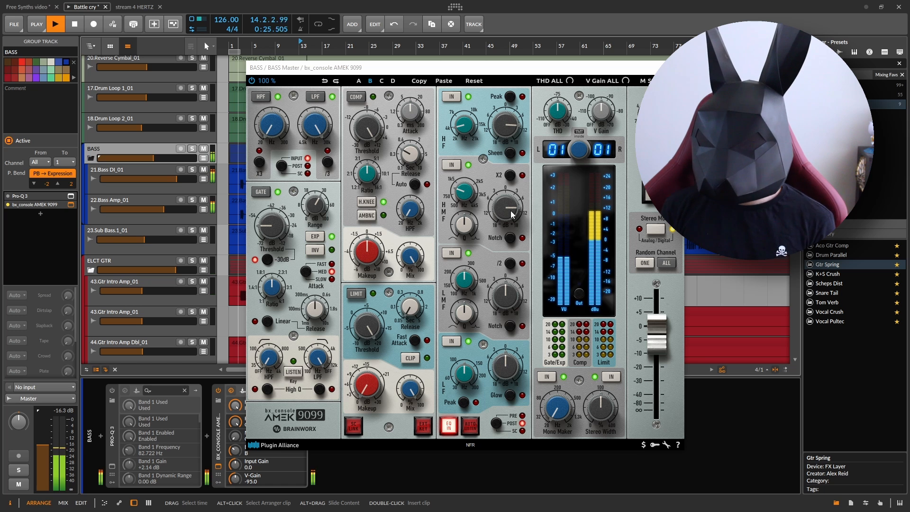
# Fine-tune the HMF band's gain and the plug-in's output fader while the mix plays.
pyautogui.scroll(3, 506, 214)
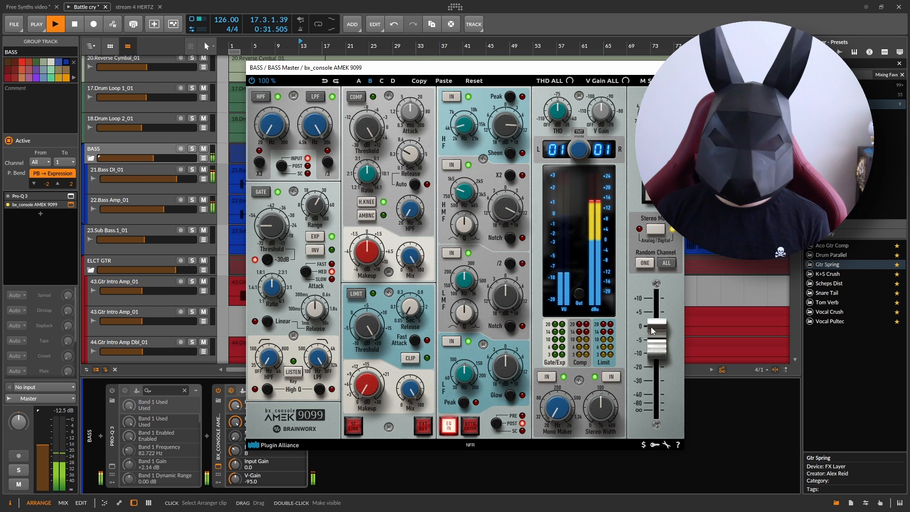
pyautogui.moveTo(655, 338)
pyautogui.moveTo(655, 338); pyautogui.dragTo(660, 330)
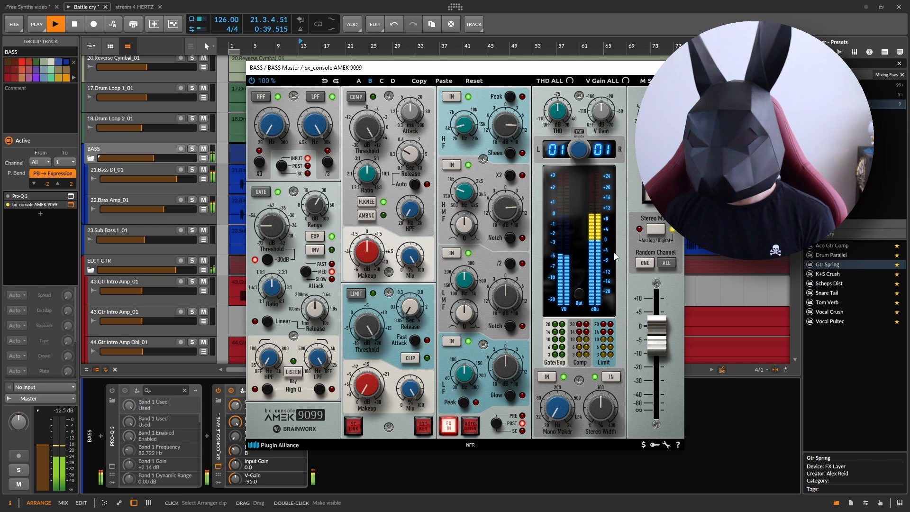
# Replay the bass section and compare the sound with the HMF band switched off and on.
pyautogui.press('space')
pyautogui.press('space')
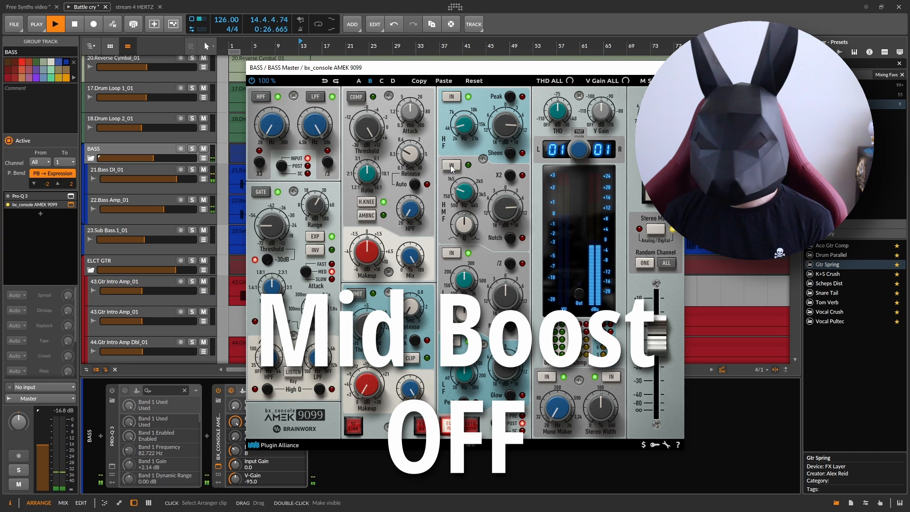
pyautogui.click(451, 165)
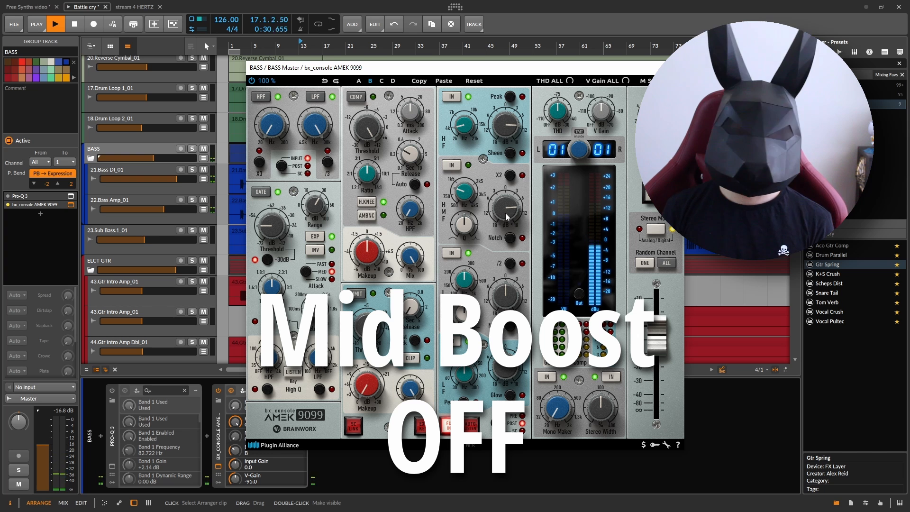
pyautogui.click(454, 167)
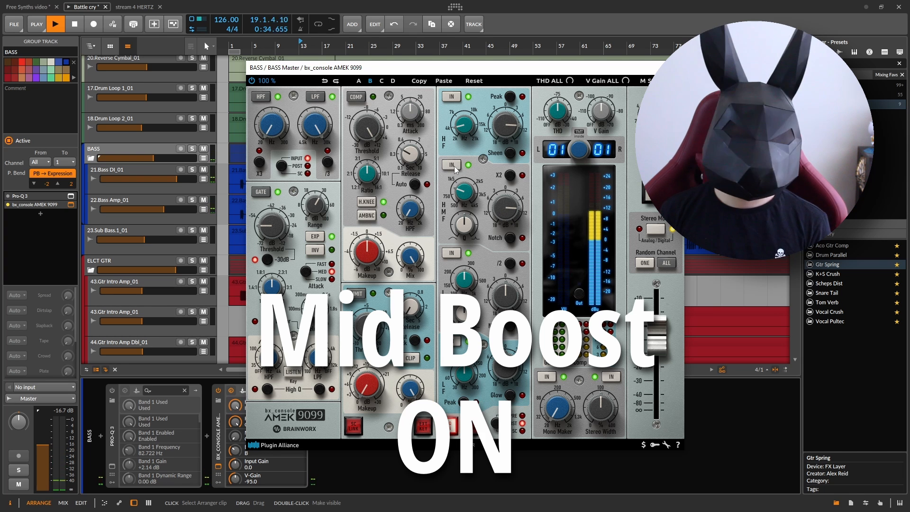
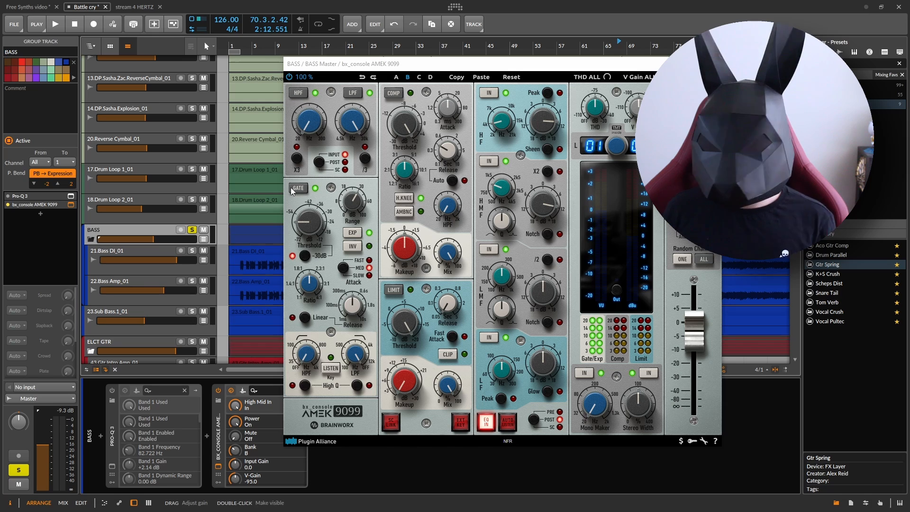
# Set the high-pass filter's cutoff on the bass group to 64.5 Hz.
pyautogui.moveTo(310, 131); pyautogui.dragTo(321, 84)
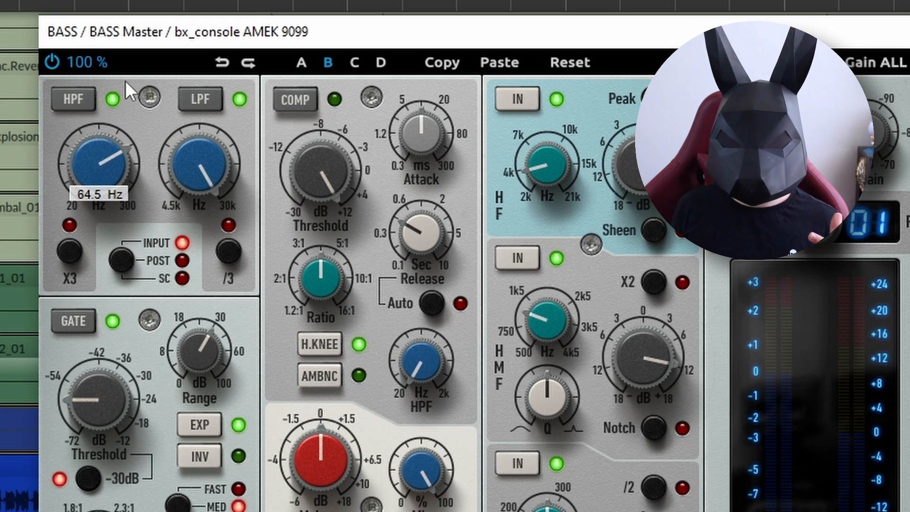
pyautogui.moveTo(125, 80); pyautogui.dragTo(93, 150)
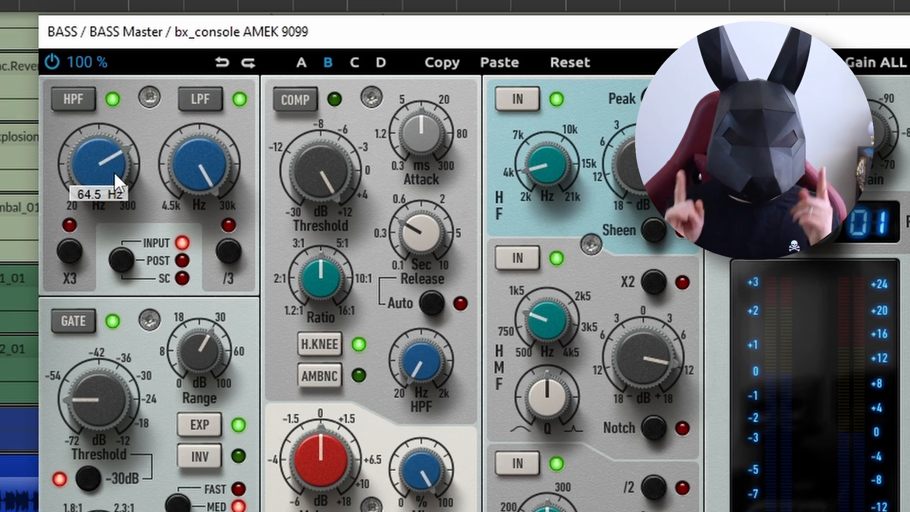
pyautogui.moveTo(115, 172); pyautogui.dragTo(115, 166)
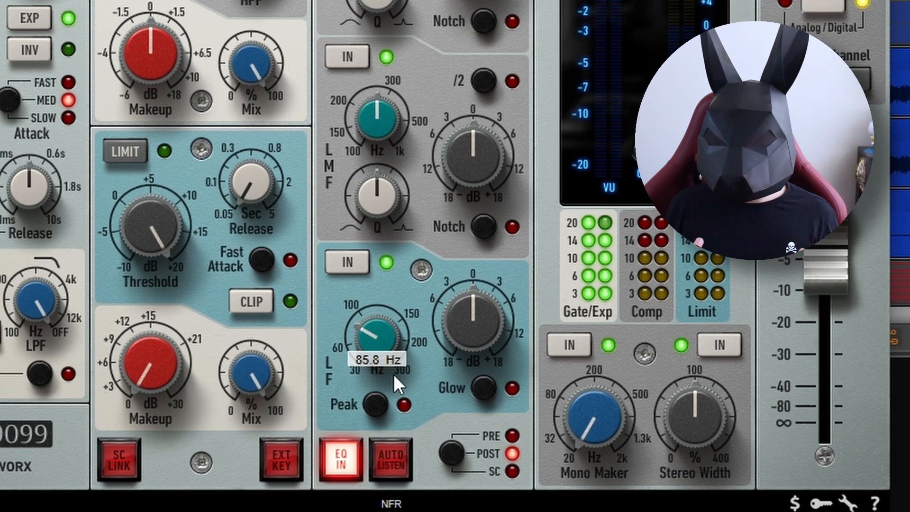
# Audition the LF band with an 18 dB boost, sweep its frequency down to 73.0 Hz and reset its gain to 0 dB.
pyautogui.moveTo(393, 374); pyautogui.dragTo(395, 380)
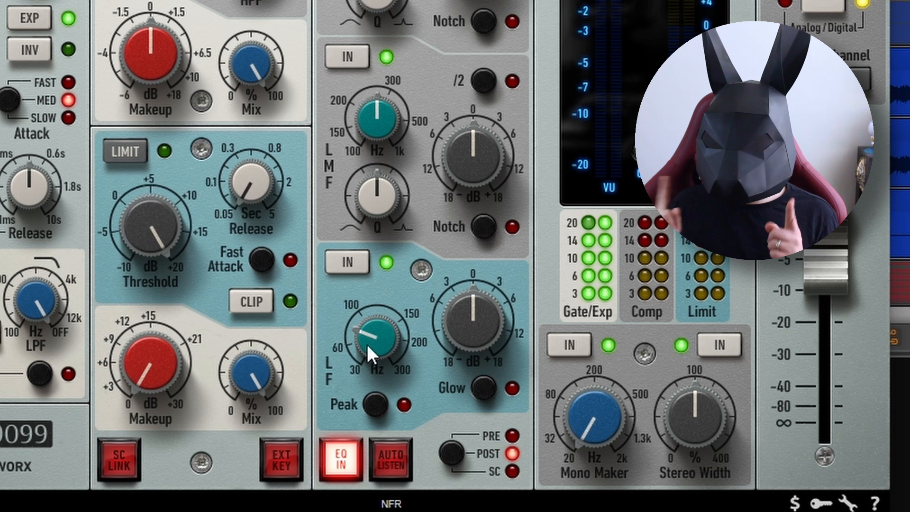
pyautogui.moveTo(462, 320); pyautogui.dragTo(462, 287)
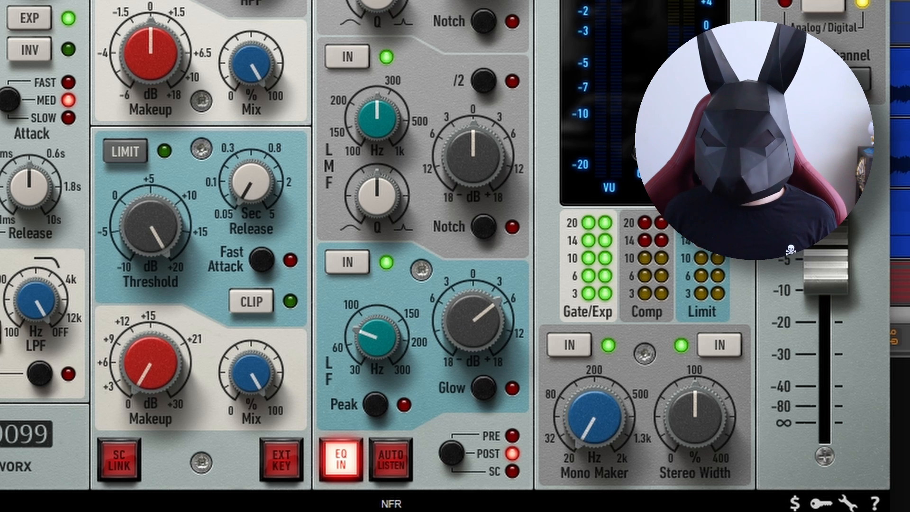
pyautogui.moveTo(474, 322); pyautogui.dragTo(498, 240)
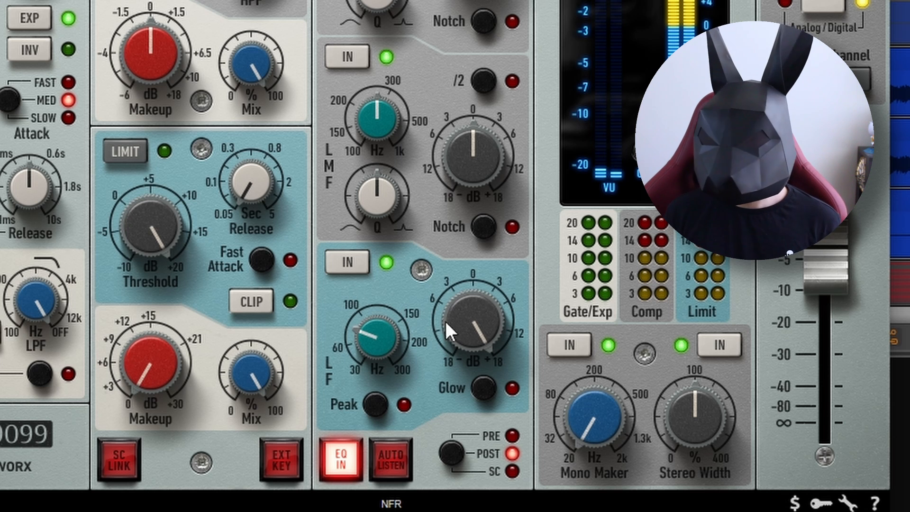
pyautogui.moveTo(474, 316); pyautogui.dragTo(465, 344)
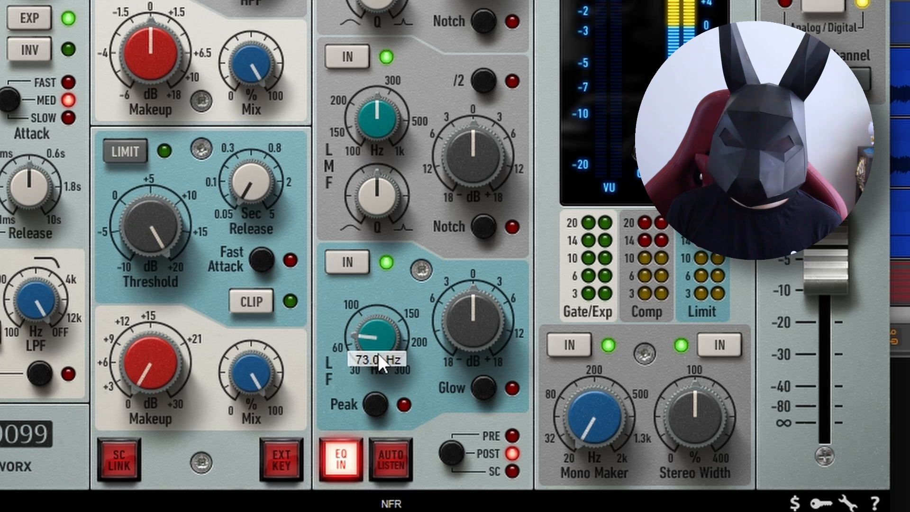
# Retune the LF band's frequency by ear during playback and settle its gain at +5.5 dB.
pyautogui.moveTo(379, 354); pyautogui.dragTo(379, 375)
pyautogui.moveTo(452, 327); pyautogui.dragTo(460, 286)
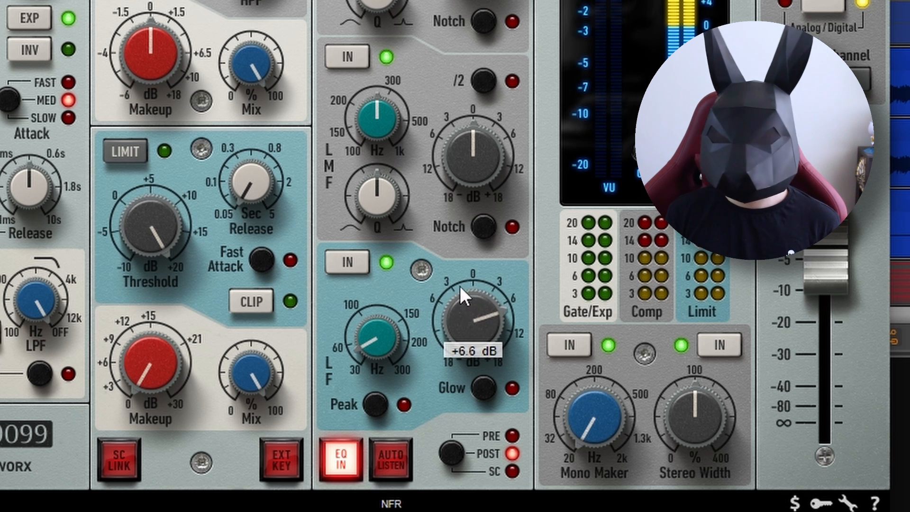
pyautogui.moveTo(363, 335); pyautogui.dragTo(389, 317)
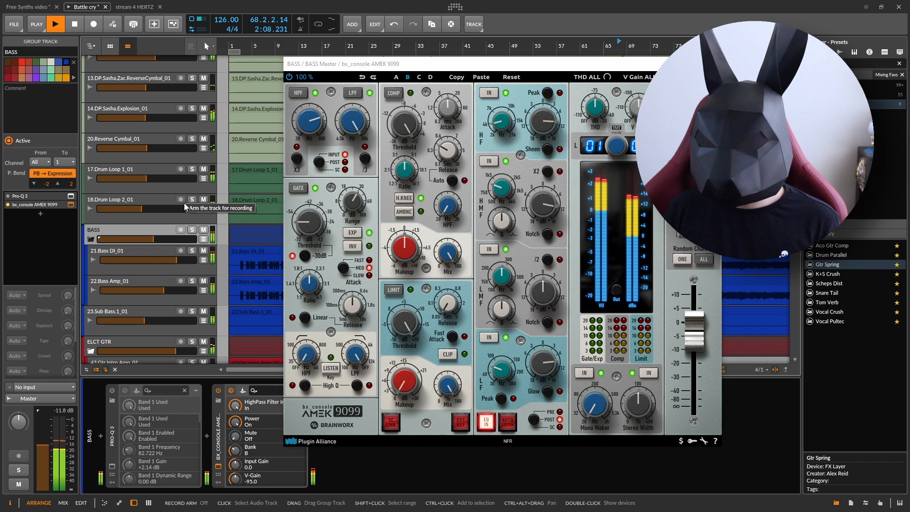
pyautogui.click(549, 365)
pyautogui.moveTo(559, 338); pyautogui.dragTo(550, 376)
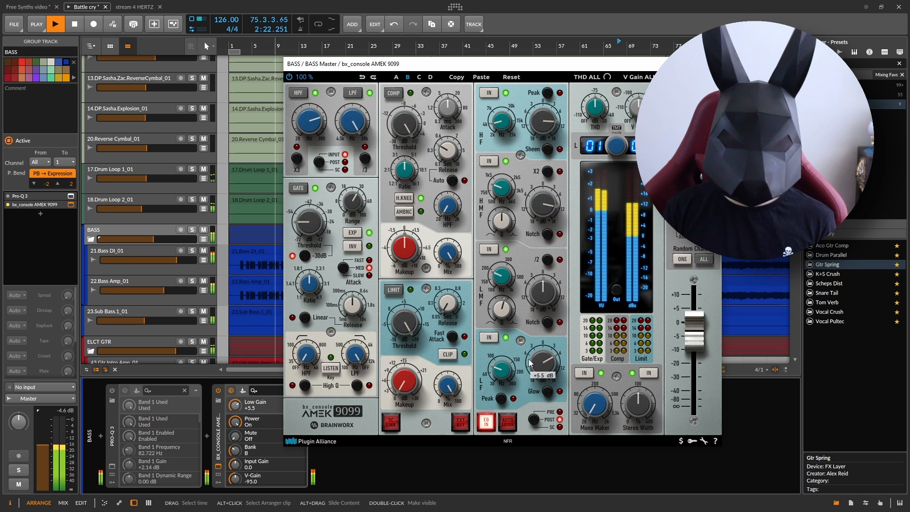
# Compare the plug-in bypassed and active, lower its output gain to -4.2 dB and stop playback.
pyautogui.click(288, 77)
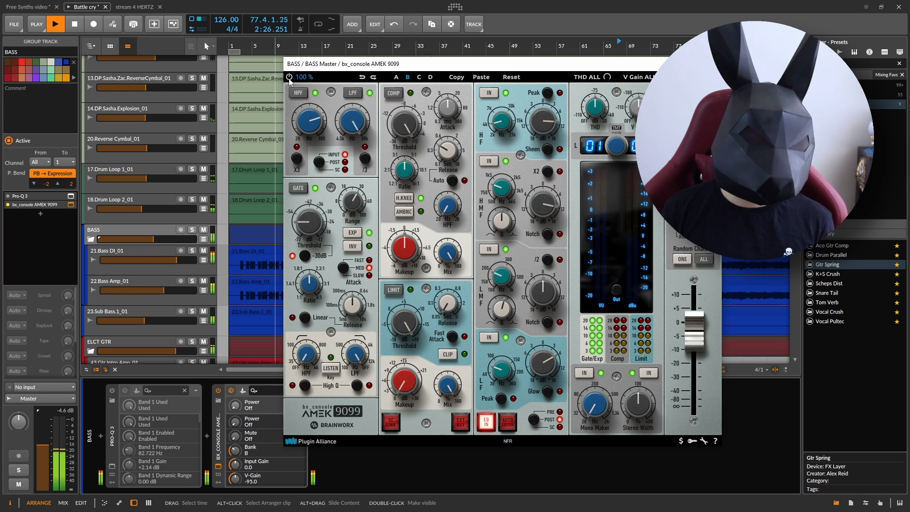
pyautogui.click(289, 77)
pyautogui.moveTo(694, 329); pyautogui.dragTo(693, 332)
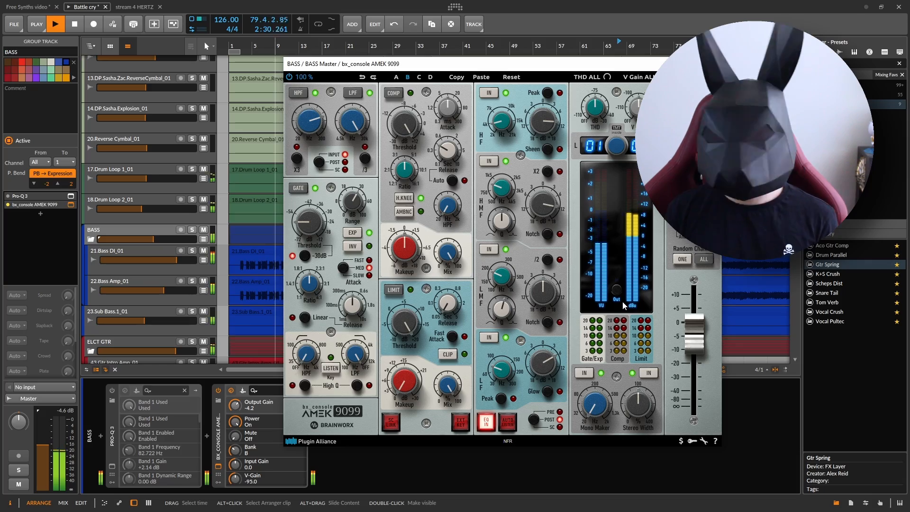
pyautogui.press('space')
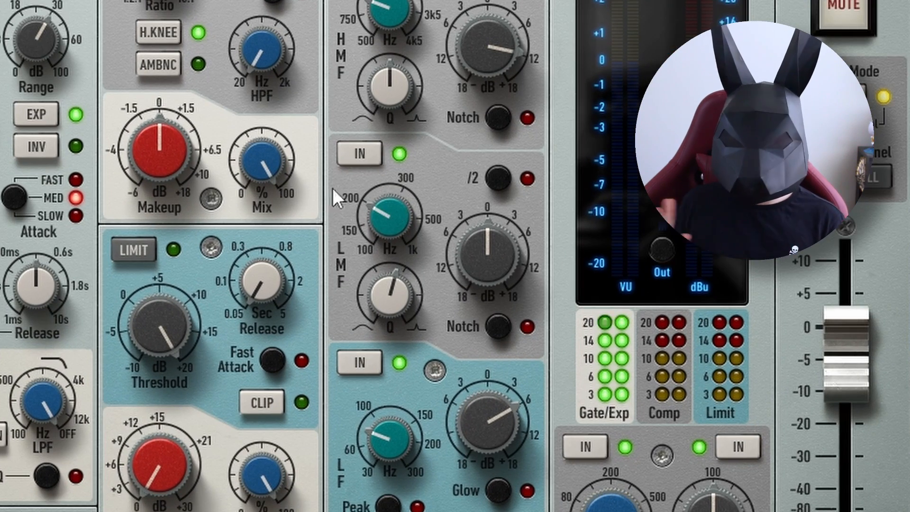
# Boost the LMF band by 18 dB and tune its frequency to 202.0 Hz while the bass plays.
pyautogui.moveTo(382, 221)
pyautogui.mouseDown()
pyautogui.moveTo(411, 168)
pyautogui.moveTo(392, 226)
pyautogui.moveTo(397, 220)
pyautogui.moveTo(405, 158)
pyautogui.moveTo(377, 232)
pyautogui.moveTo(396, 166)
pyautogui.moveTo(379, 209)
pyautogui.mouseUp()
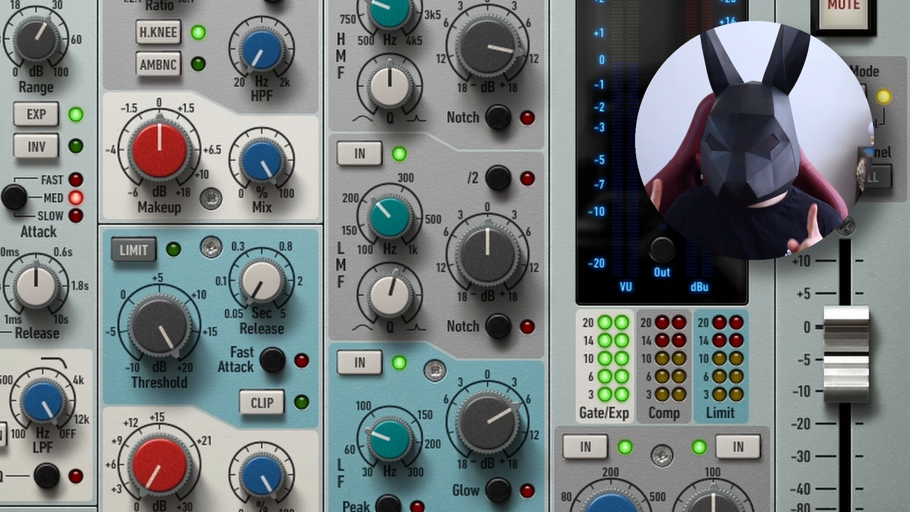
pyautogui.moveTo(482, 251); pyautogui.dragTo(503, 192)
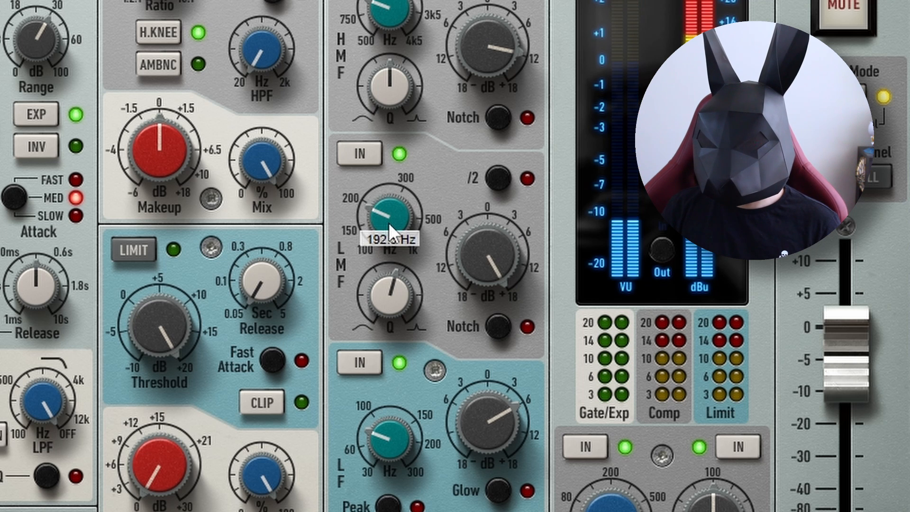
pyautogui.moveTo(389, 223); pyautogui.dragTo(407, 235)
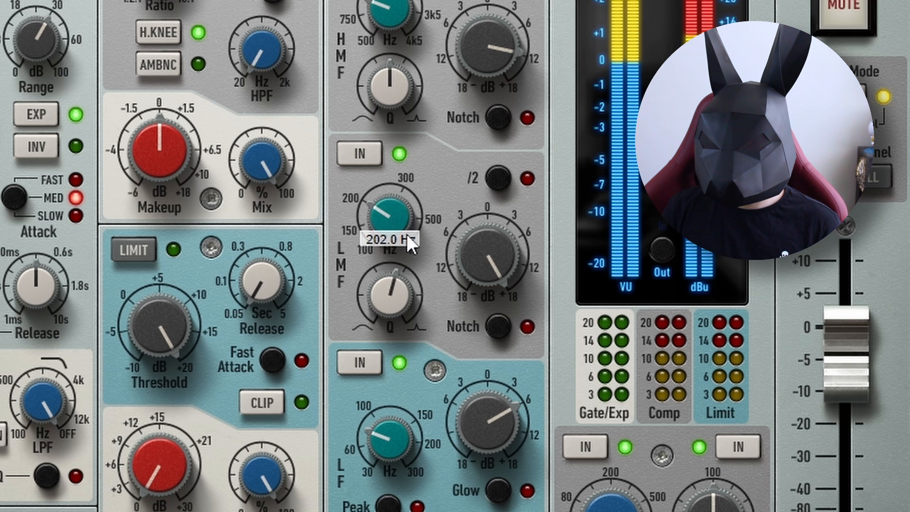
# Compare the LMF band off and on, and reduce its gain to a moderate boost.
pyautogui.click(355, 158)
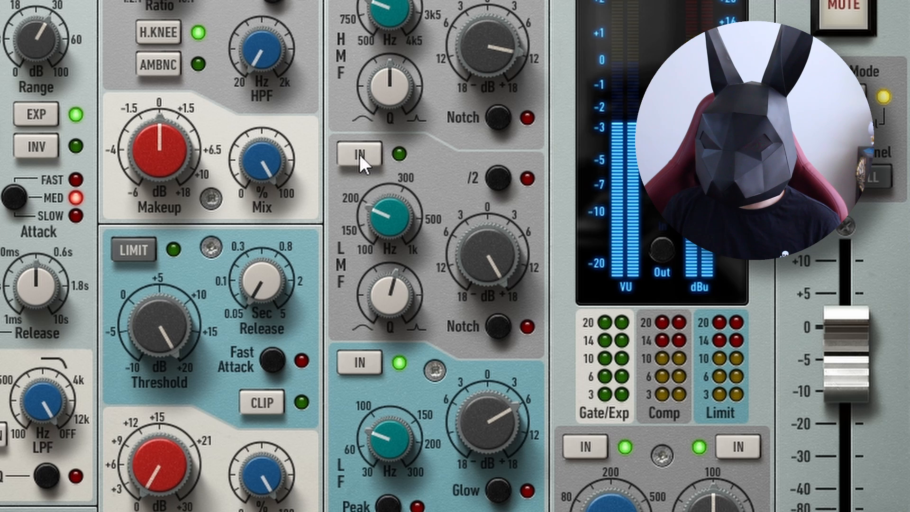
pyautogui.click(360, 154)
pyautogui.moveTo(448, 227); pyautogui.dragTo(474, 264)
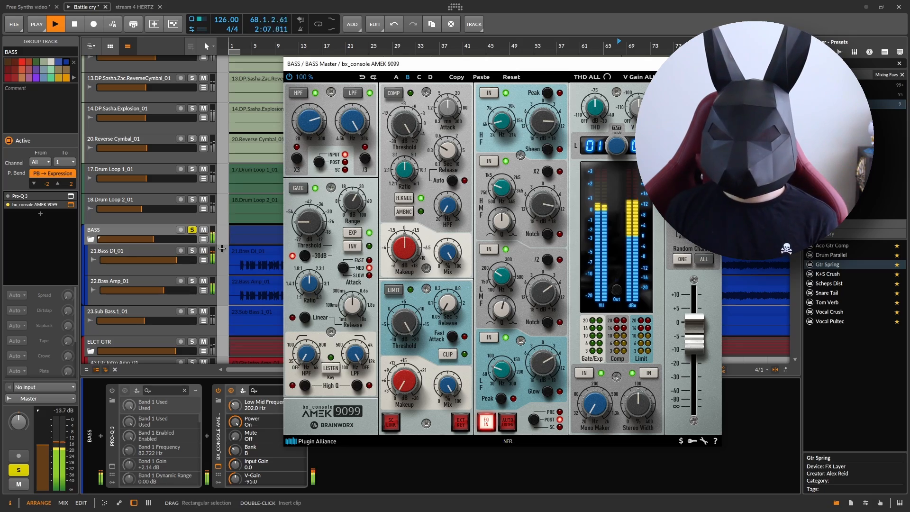
# Level-match the soloed bass by bypassing the plug-in, lowering its output fader slightly and switching it back on.
pyautogui.click(289, 77)
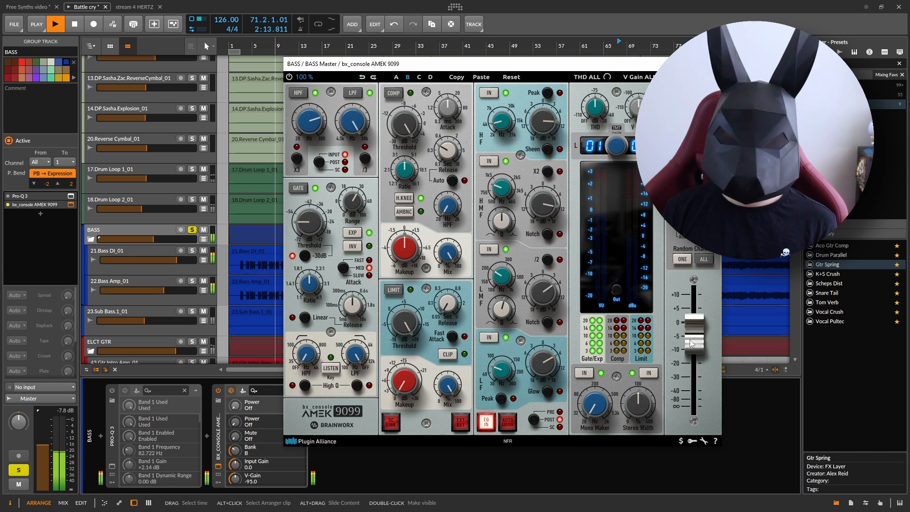
pyautogui.moveTo(691, 343); pyautogui.dragTo(691, 346)
pyautogui.click(289, 78)
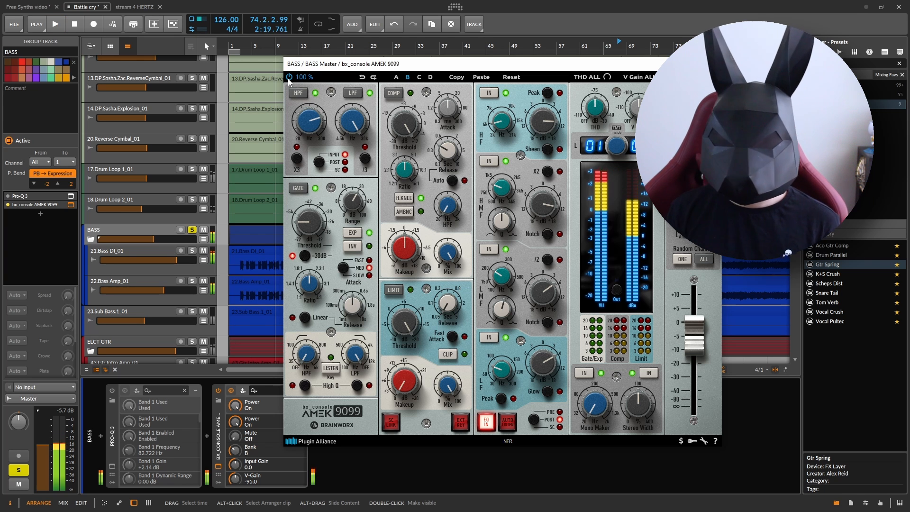
# Unsolo the bass group, trim the plug-in's output to -5.6 dB and compare it bypassed and active in the full mix.
pyautogui.click(191, 230)
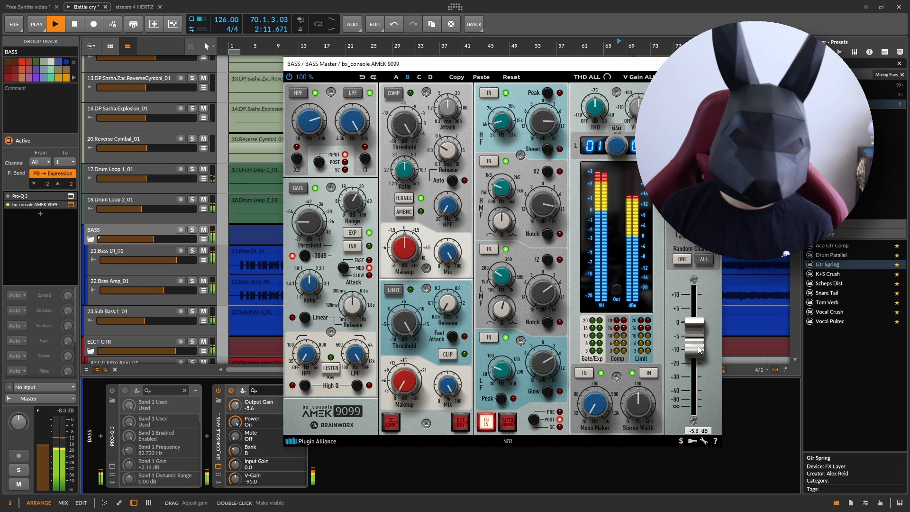
pyautogui.click(289, 77)
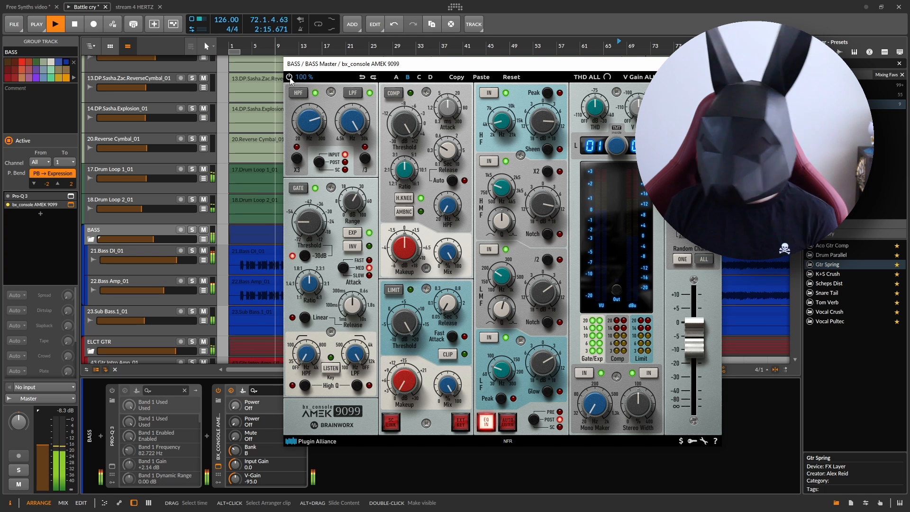
pyautogui.click(289, 76)
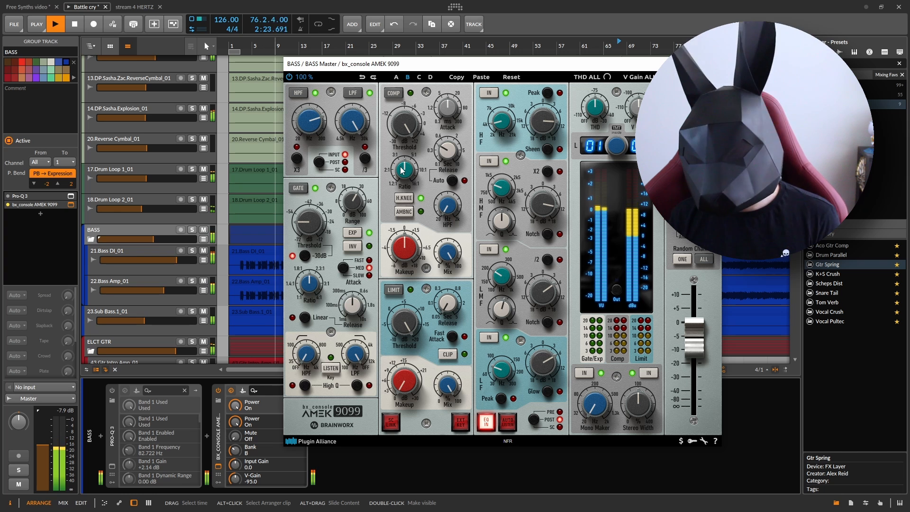
pyautogui.press('space')
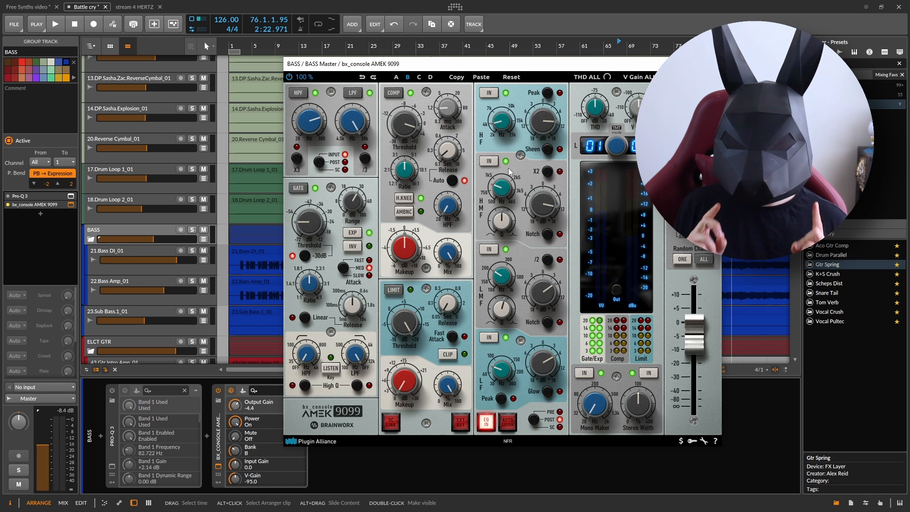
pyautogui.moveTo(547, 203); pyautogui.dragTo(551, 211)
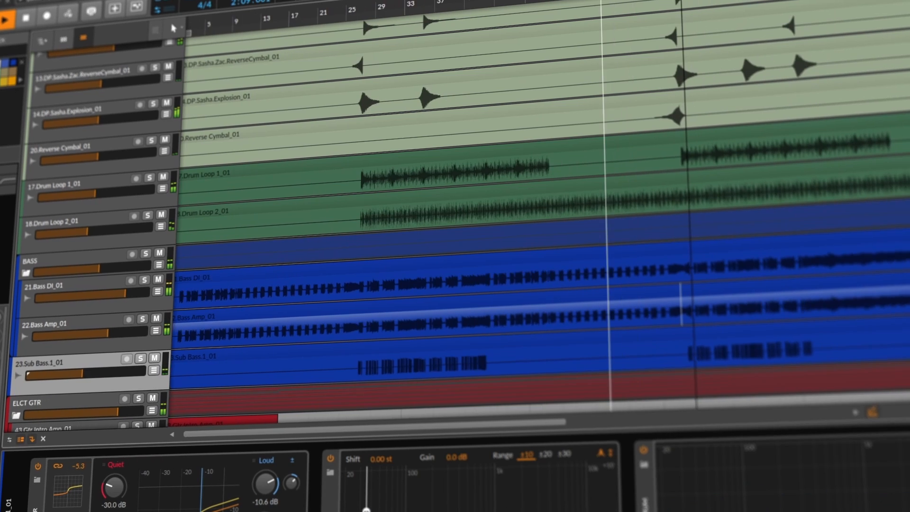
pyautogui.moveTo(608, 312); pyautogui.dragTo(425, 313)
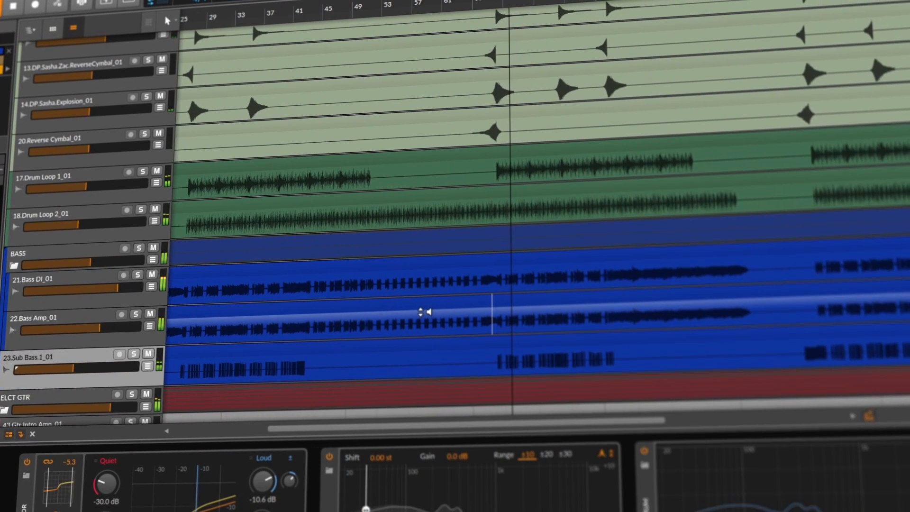